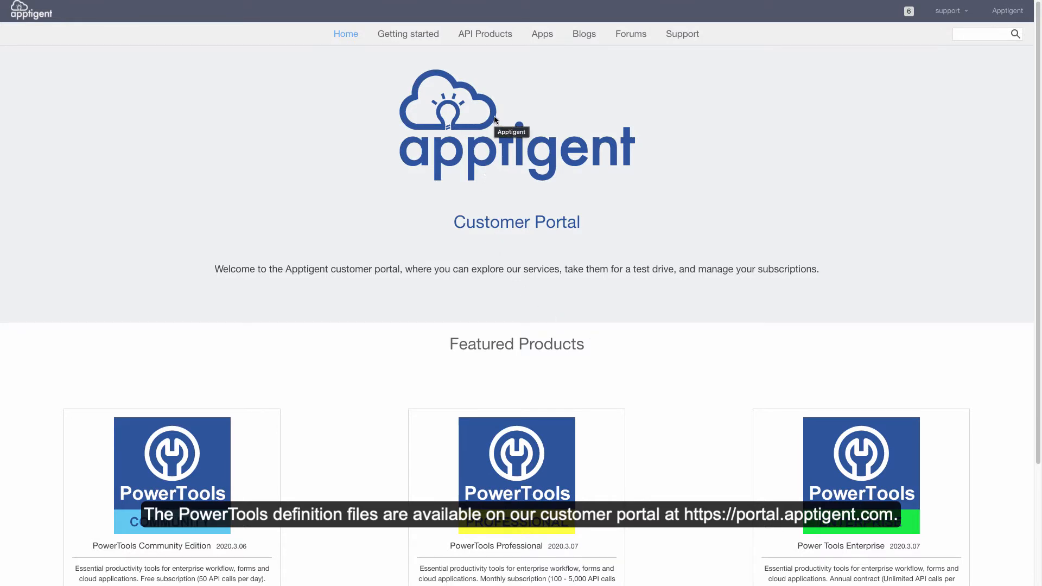
Copy the link address of the Swagger (OpenAPI 2.0) Definition (JSON) from the PowerTools Professional product's Apptigent Power Tools API page
left_click(515, 462)
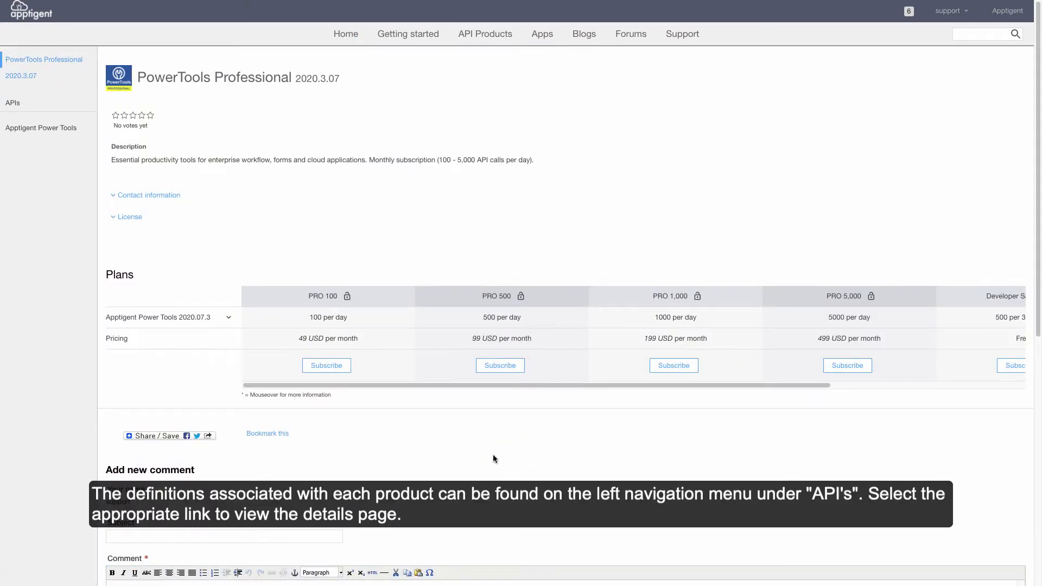
left_click(68, 133)
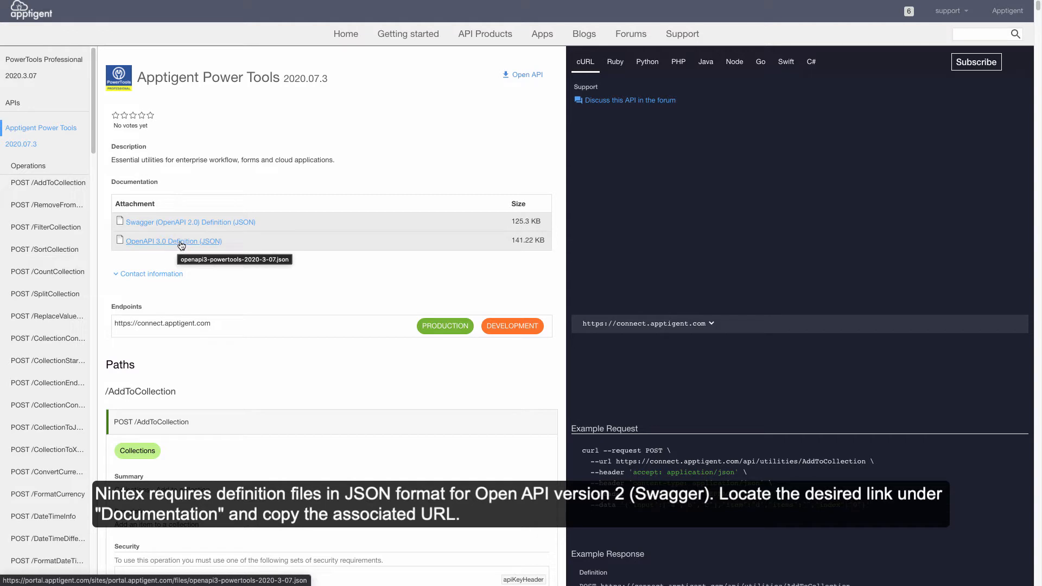
right_click(191, 222)
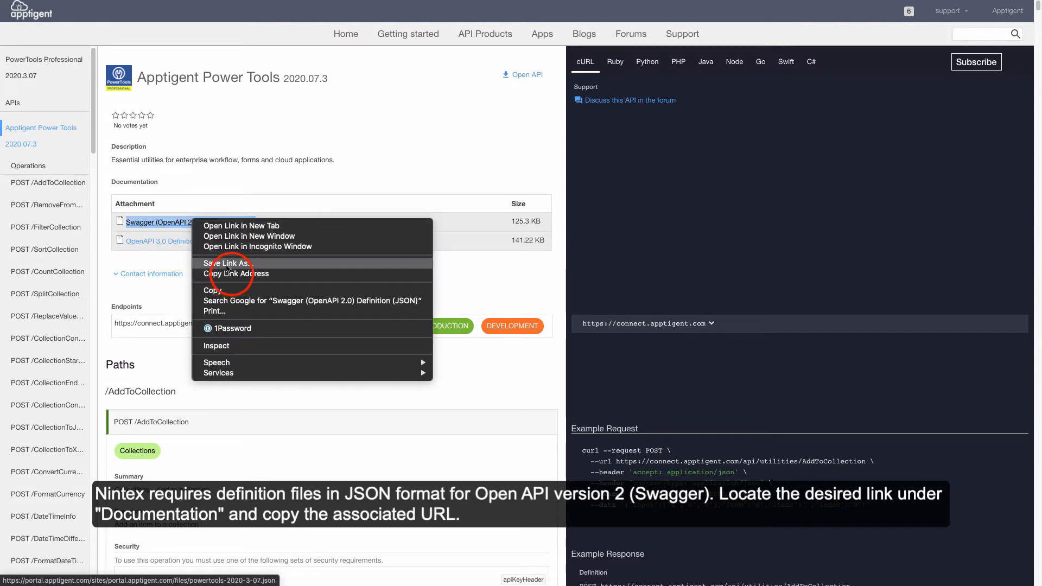
left_click(232, 274)
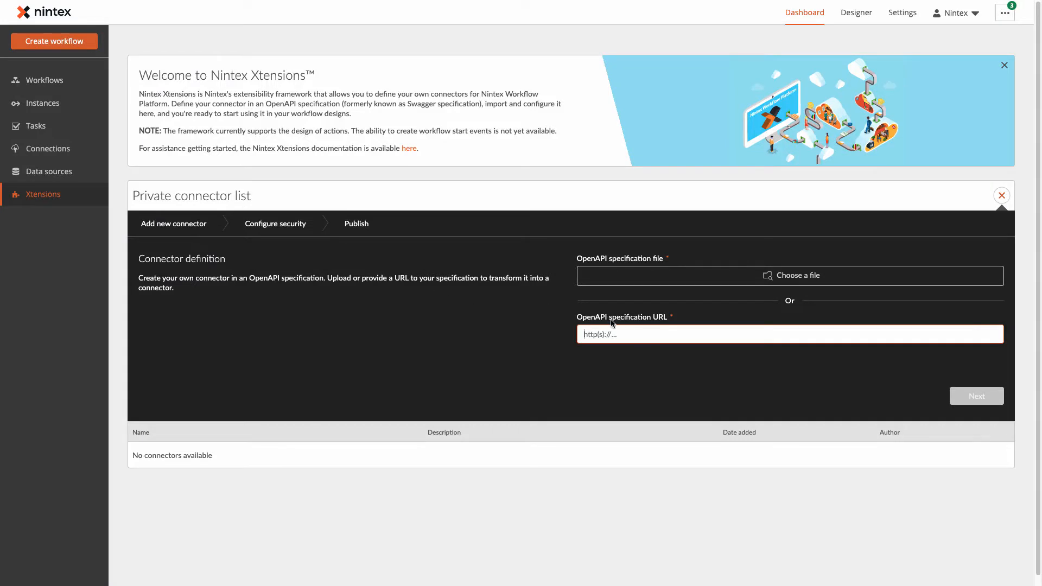
In Nintex, supply the copied powertools-2020-3-07.json link as the connector's OpenAPI specification URL and accept the Api Key security settings
right_click(602, 332)
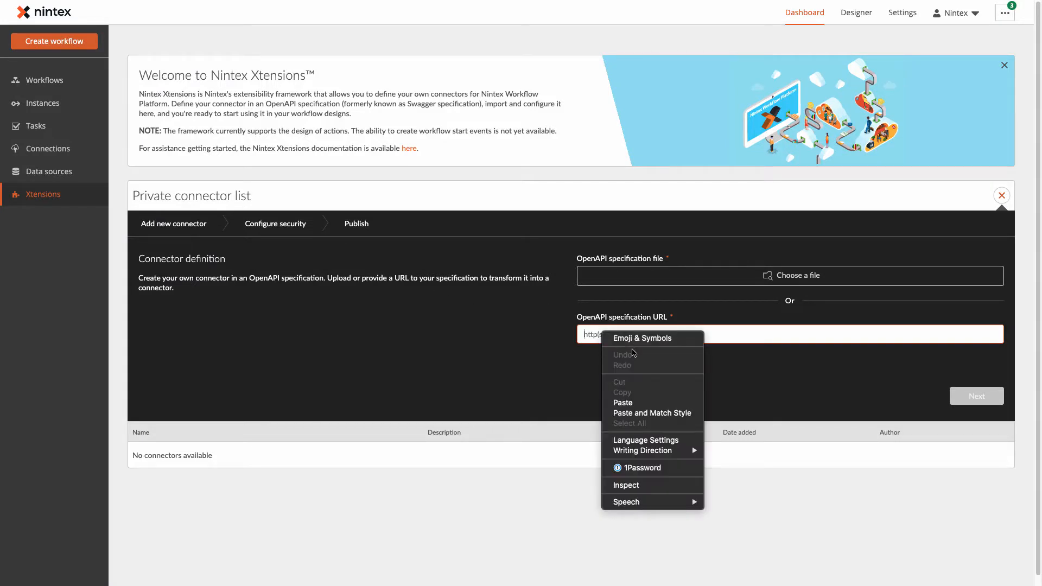
left_click(638, 403)
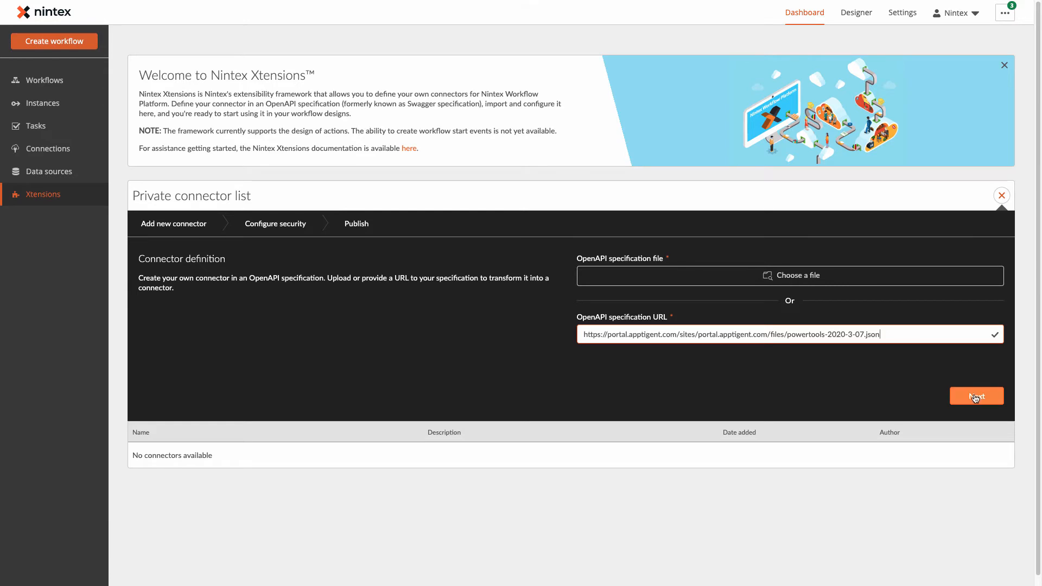
left_click(975, 397)
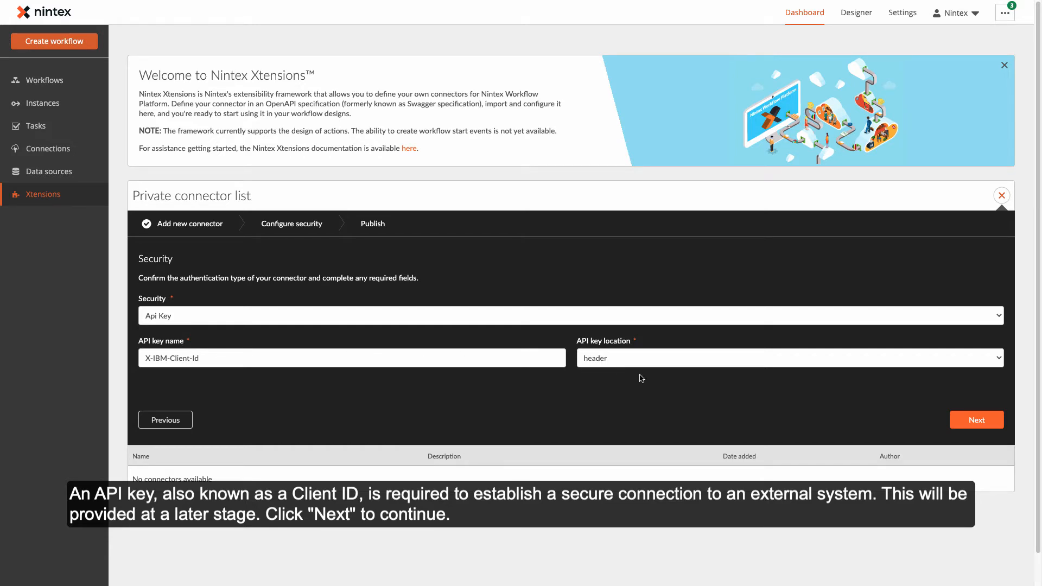
left_click(969, 423)
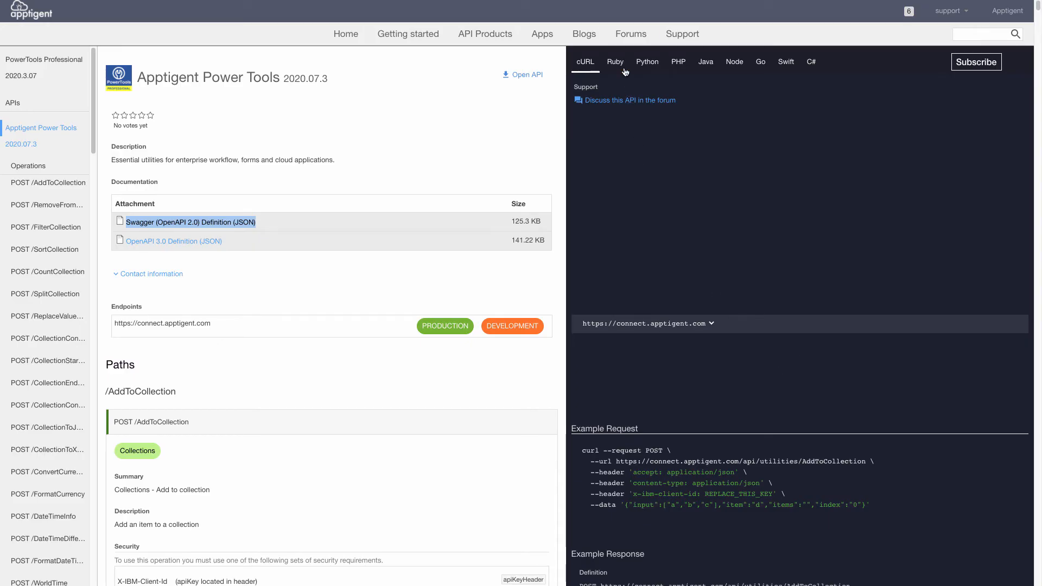
In the Apptigent portal, download the generic white-on-blue PowerTools logo from the Product Images post in the Apptigent Power Tools forum
left_click(628, 39)
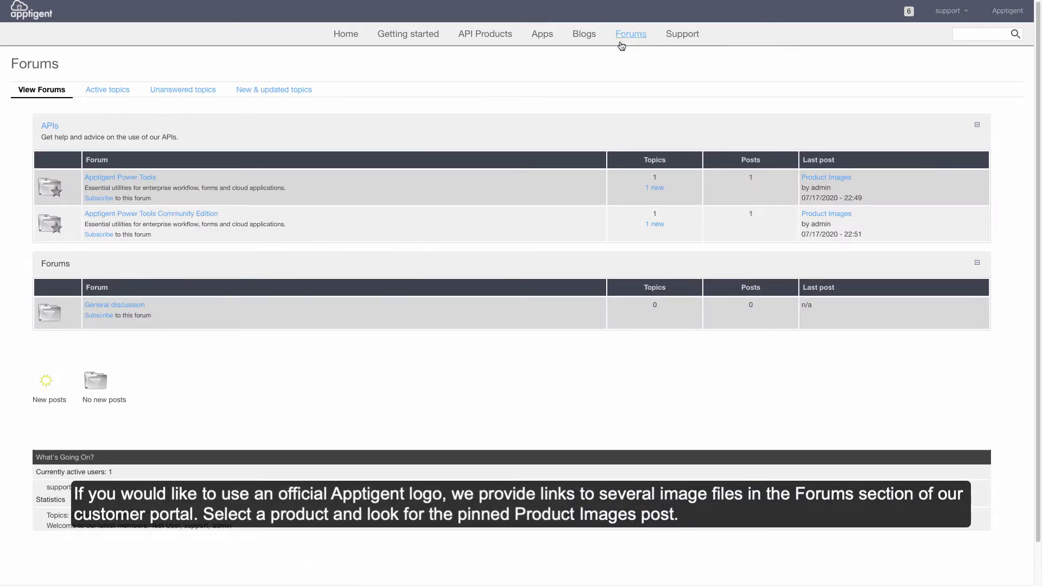
left_click(134, 176)
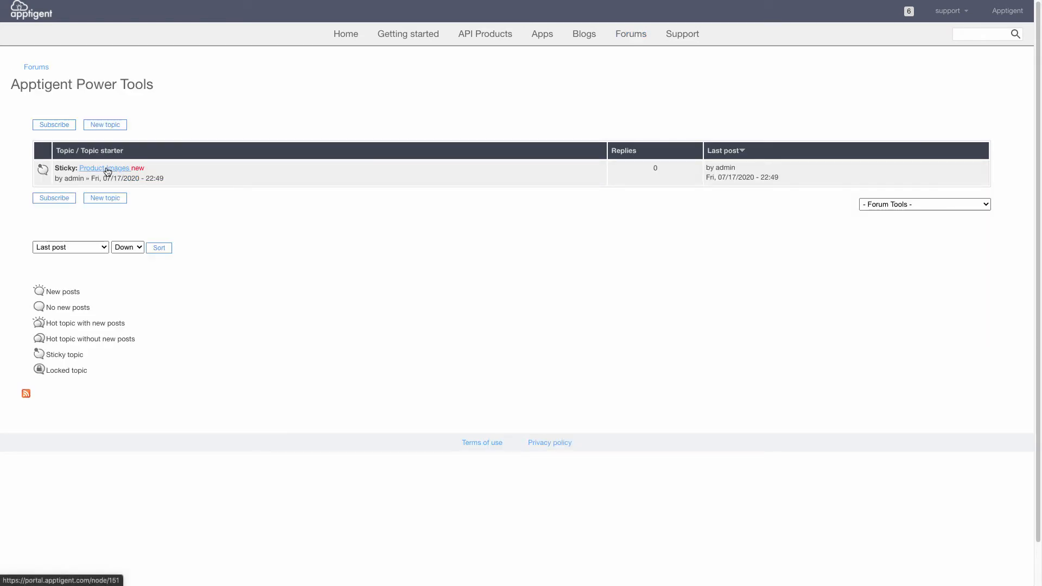
left_click(107, 171)
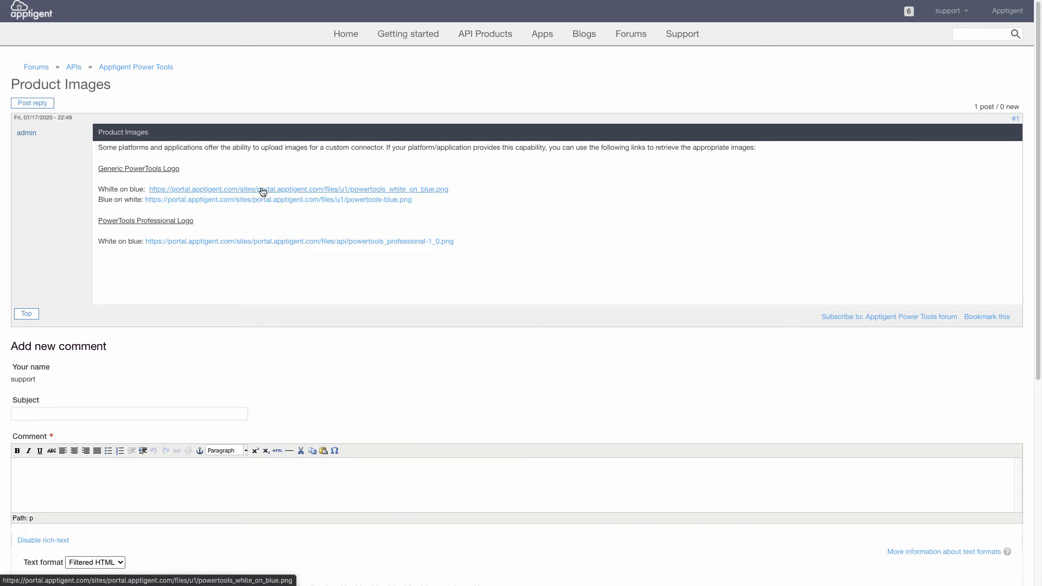
left_click(280, 190)
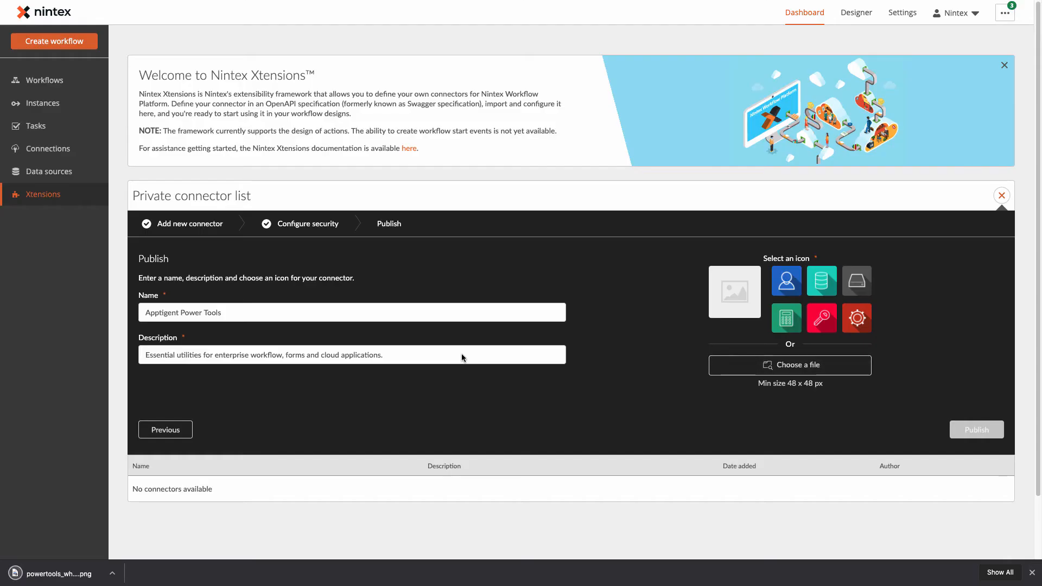
Back in Nintex, use powertools_white_on_blue.png as the connector's icon and publish the connector
left_click(790, 366)
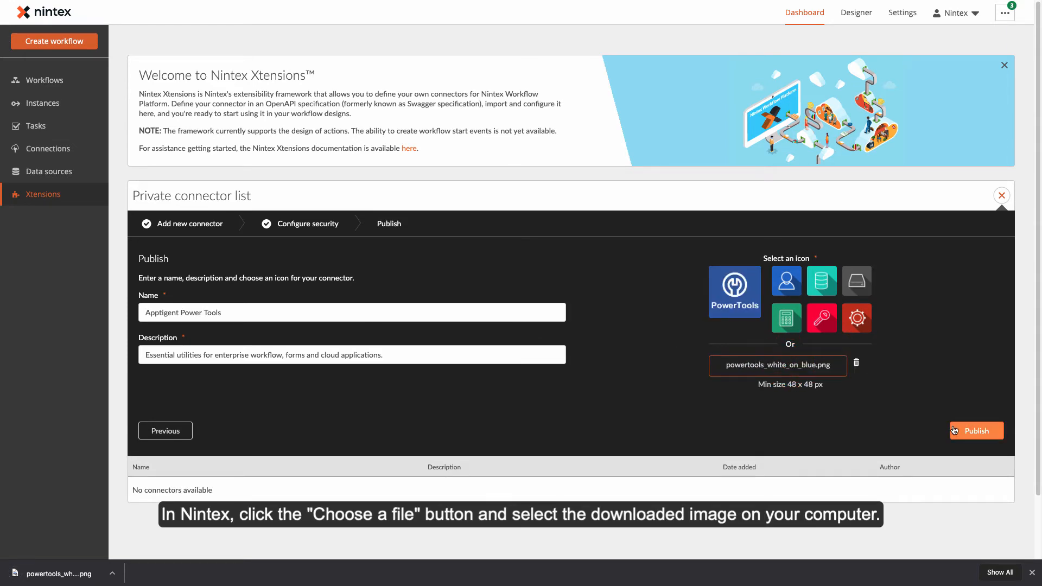
left_click(970, 435)
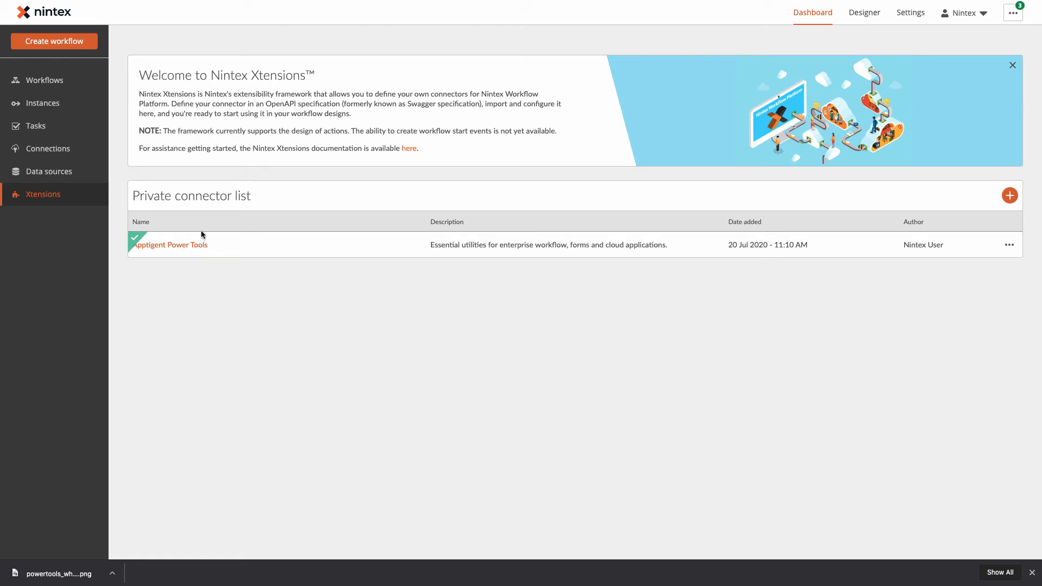
Start a new connection based on the Apptigent Power Tools connector
left_click(53, 152)
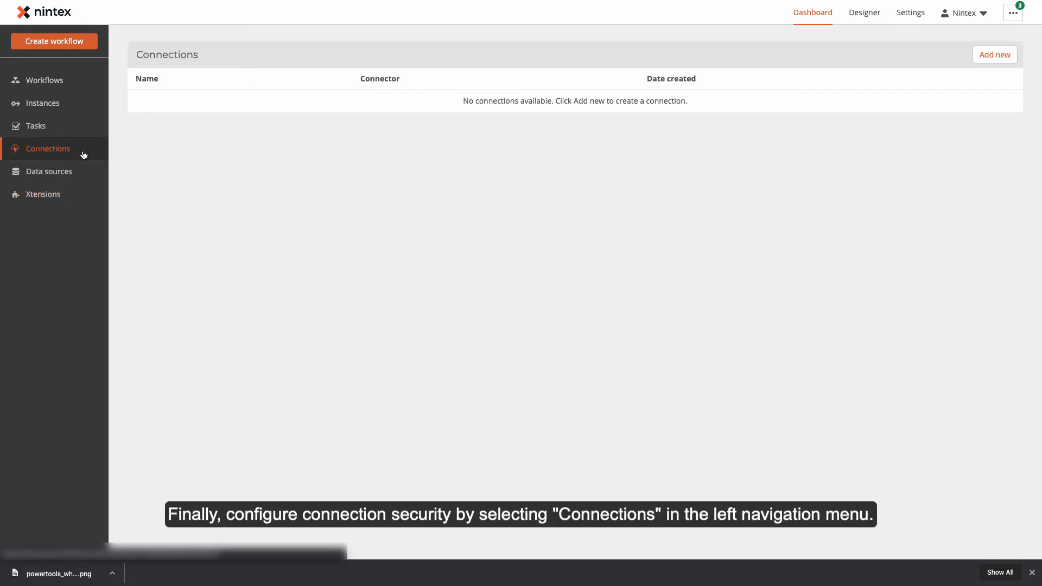
left_click(991, 57)
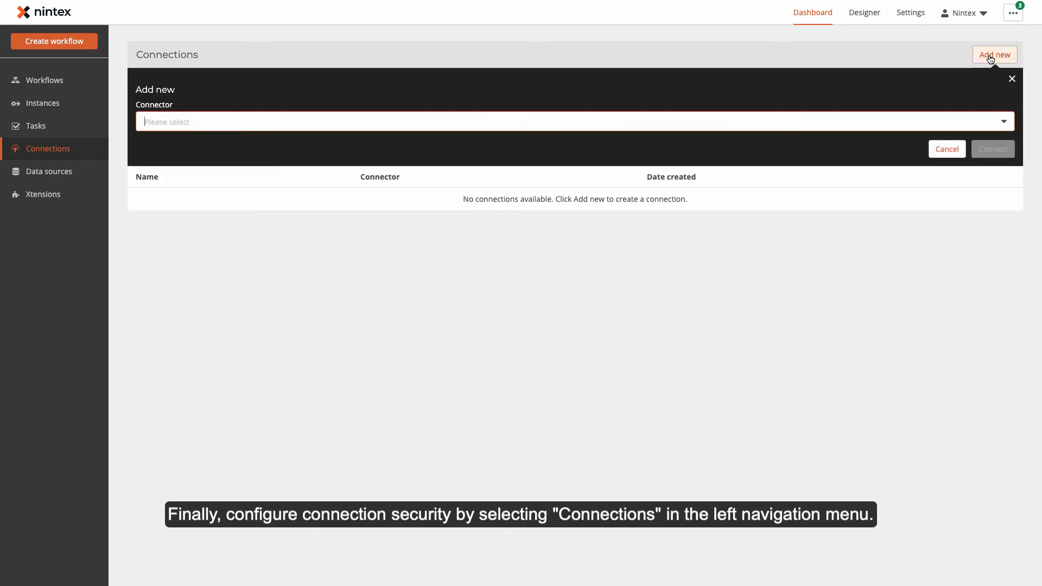
left_click(478, 127)
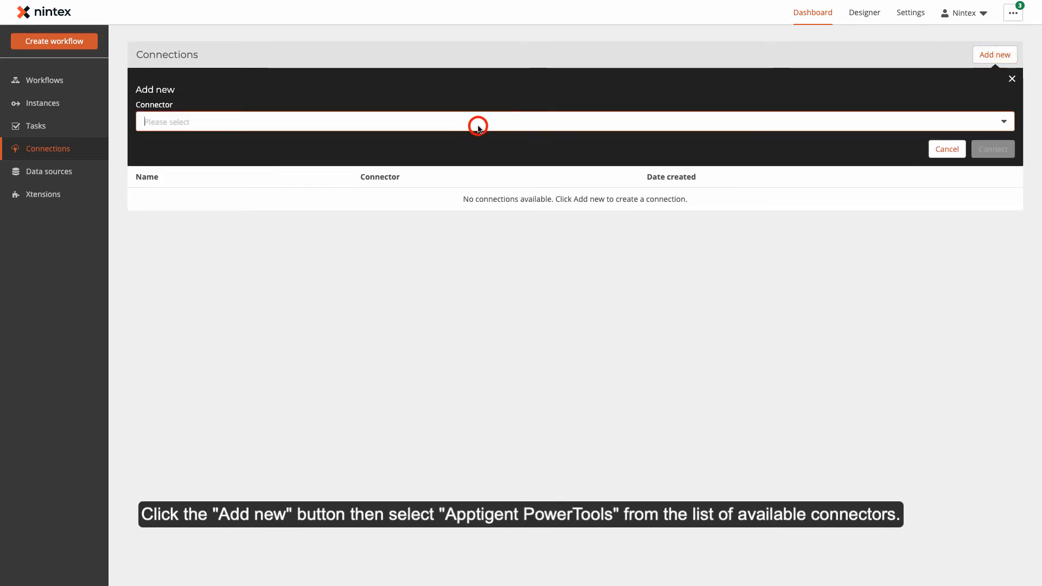
left_click(443, 139)
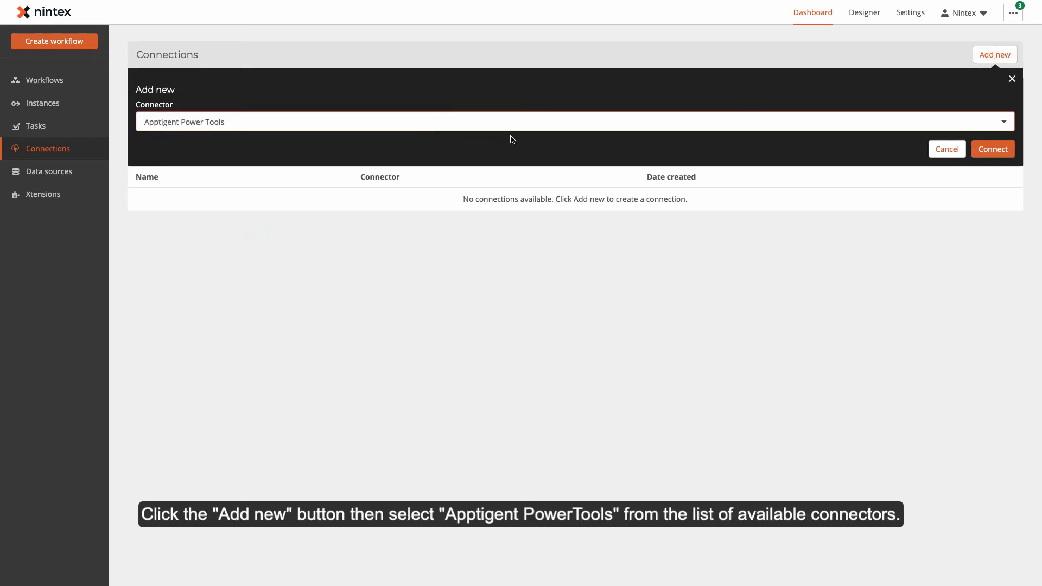
left_click(988, 151)
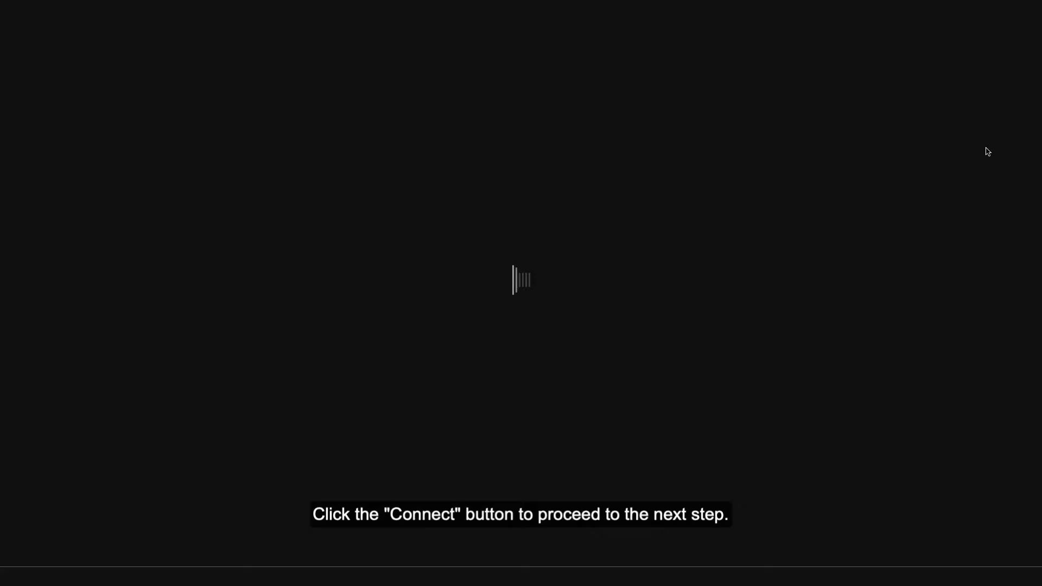
Name the connection Apptigent PowerTools
left_click(365, 86)
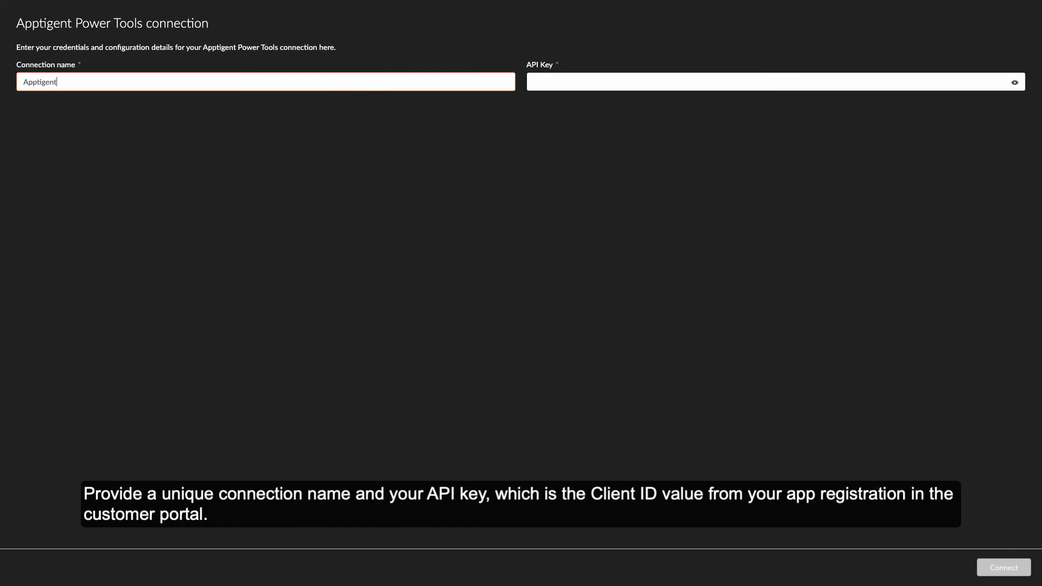
type("Apptigent PowerTools")
key("Tab")
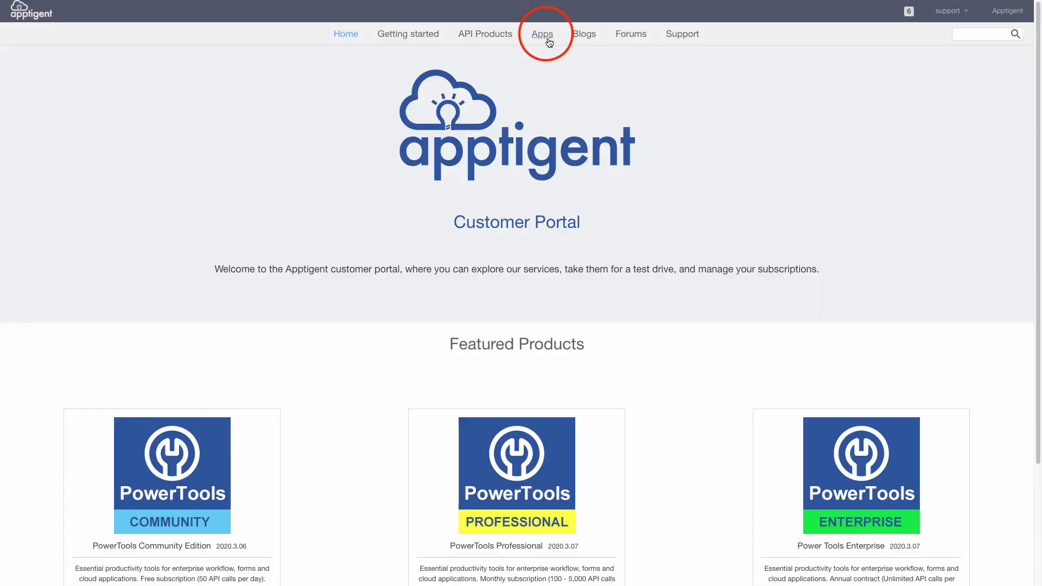
In the Apptigent portal, reveal and copy the Client ID of the PowerTools Enterprise app
left_click(543, 35)
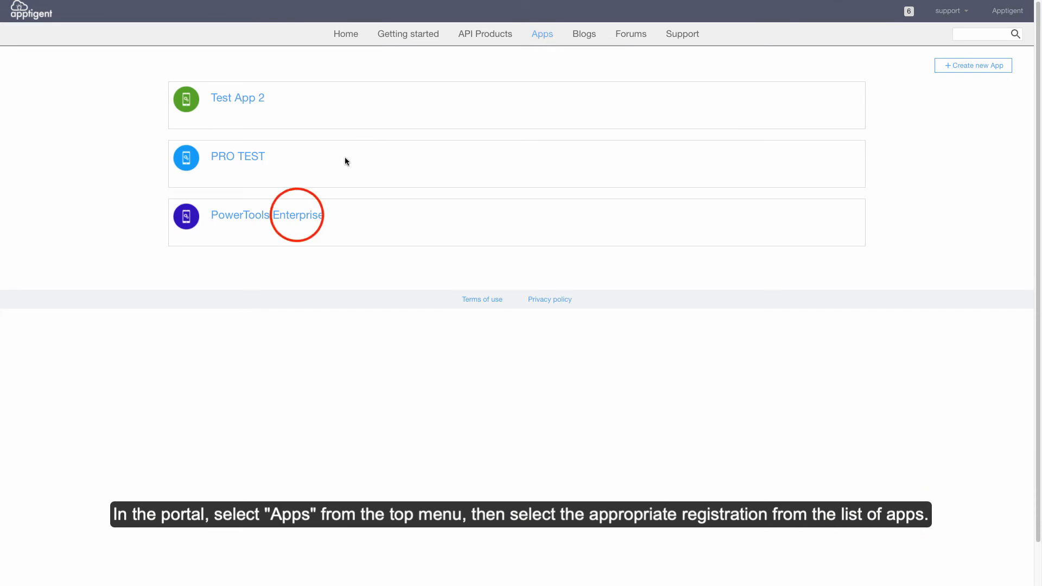
left_click(299, 217)
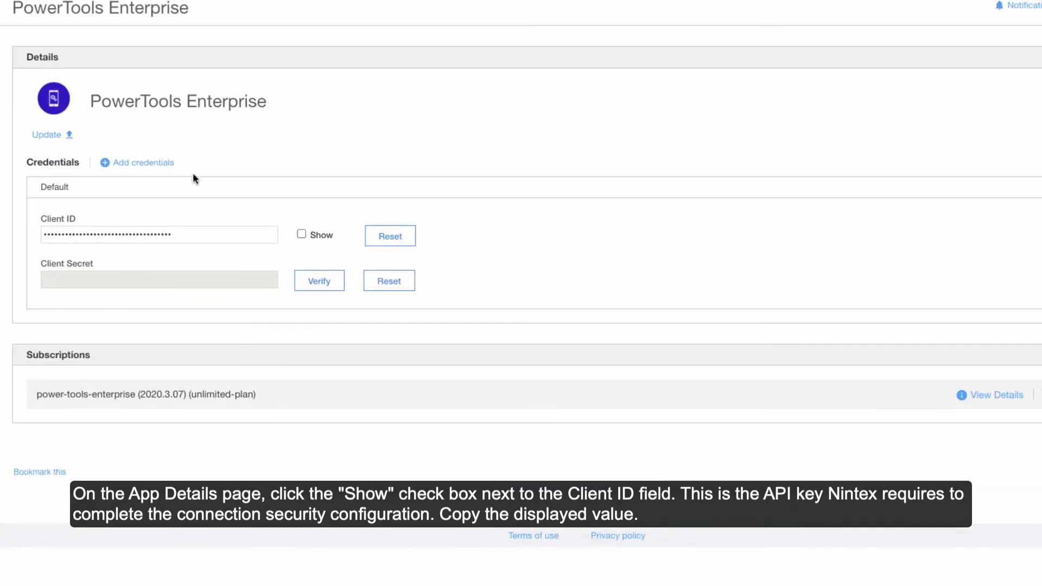
left_click_drag(200, 235, 35, 231)
left_click(301, 234)
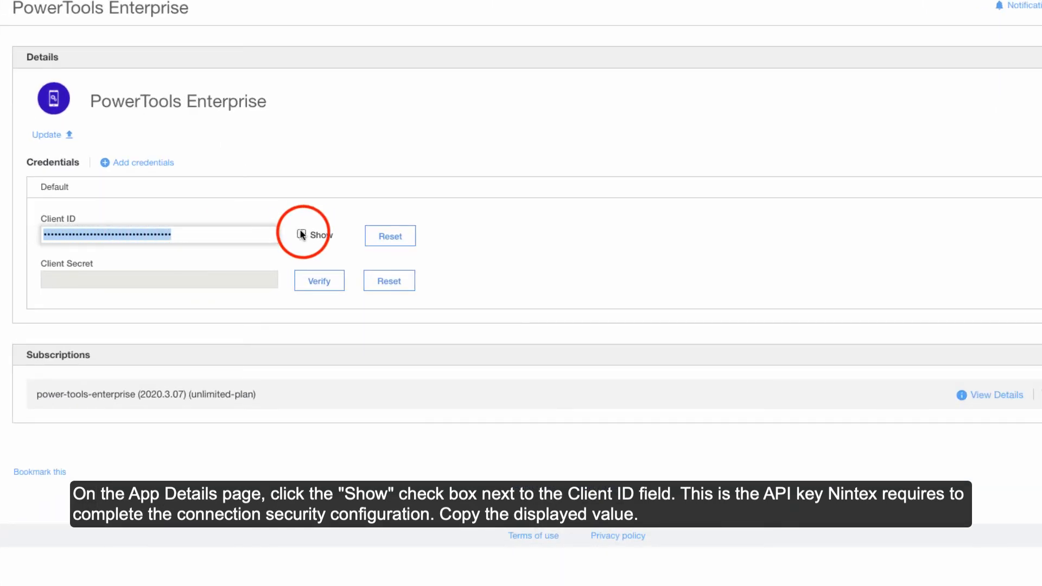
left_click_drag(257, 233, 47, 223)
right_click(91, 232)
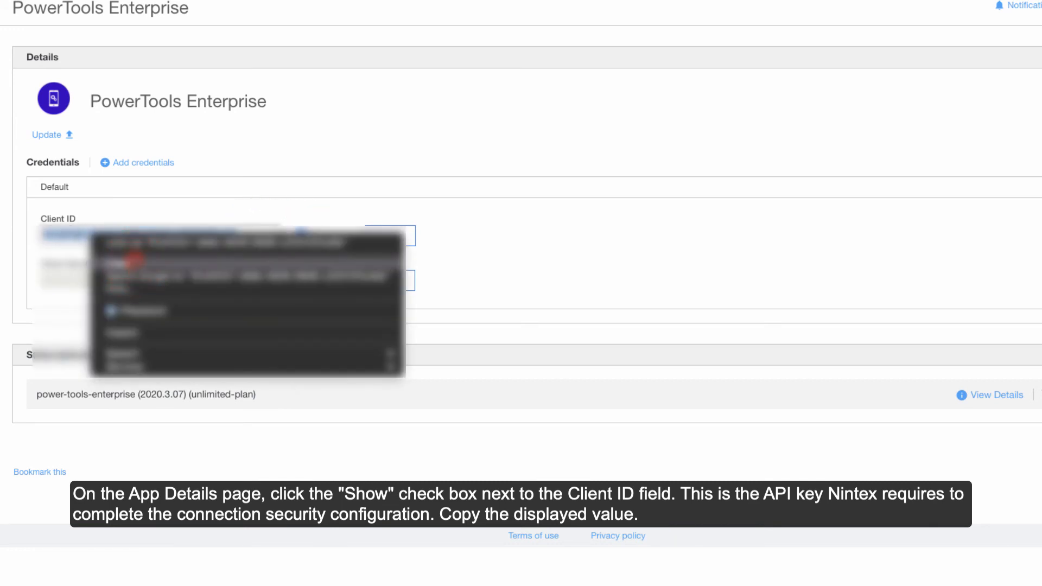
left_click(140, 262)
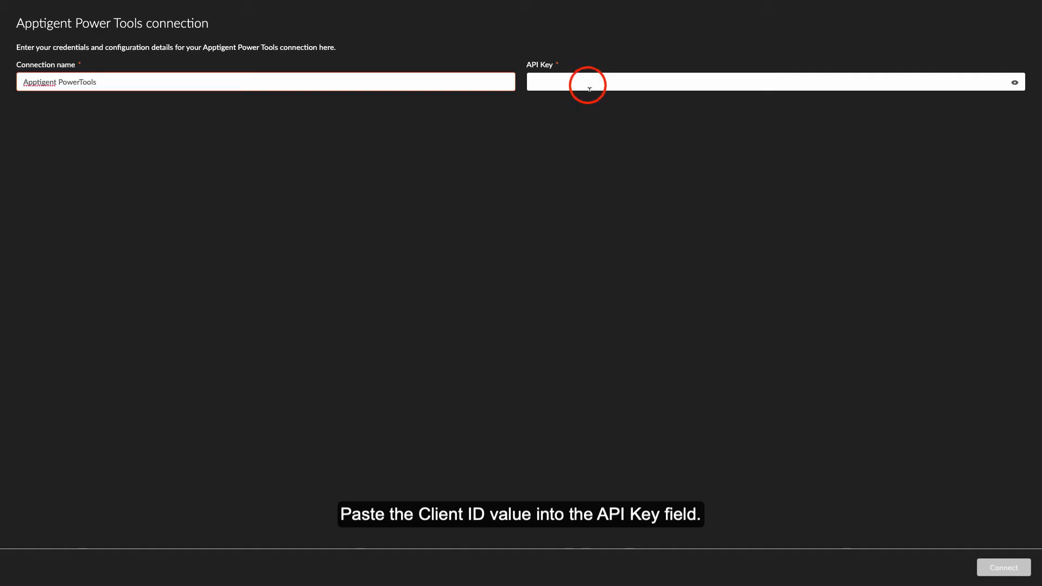
In Nintex, paste the copied Client ID as the API Key, create the connection and accept its default permissions
left_click(588, 83)
right_click(588, 83)
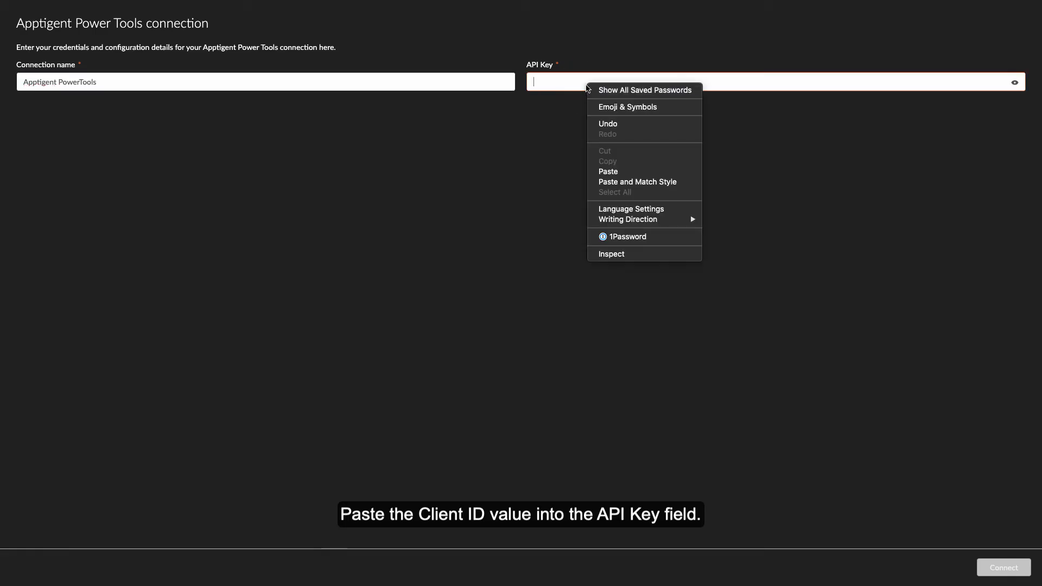
left_click(645, 173)
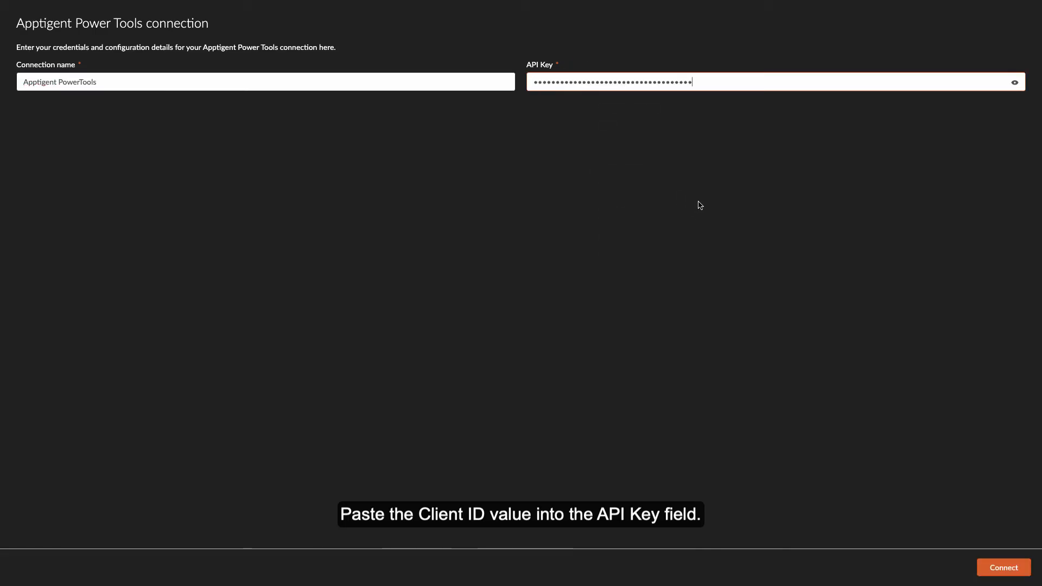
left_click(990, 568)
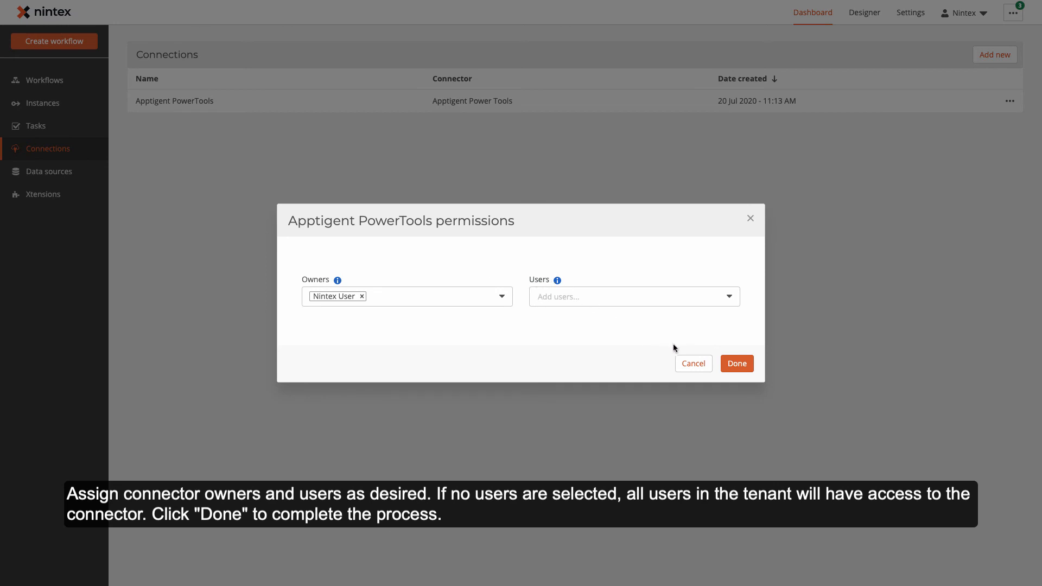
left_click(737, 364)
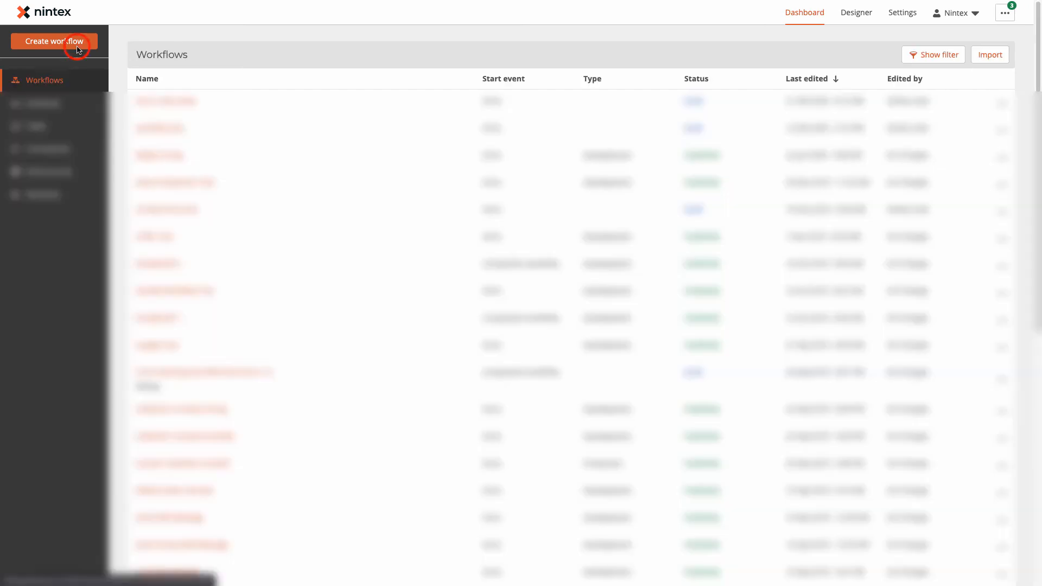
Create a new workflow and expand the Apptigent Power Tools group in the designer's action list
left_click(77, 46)
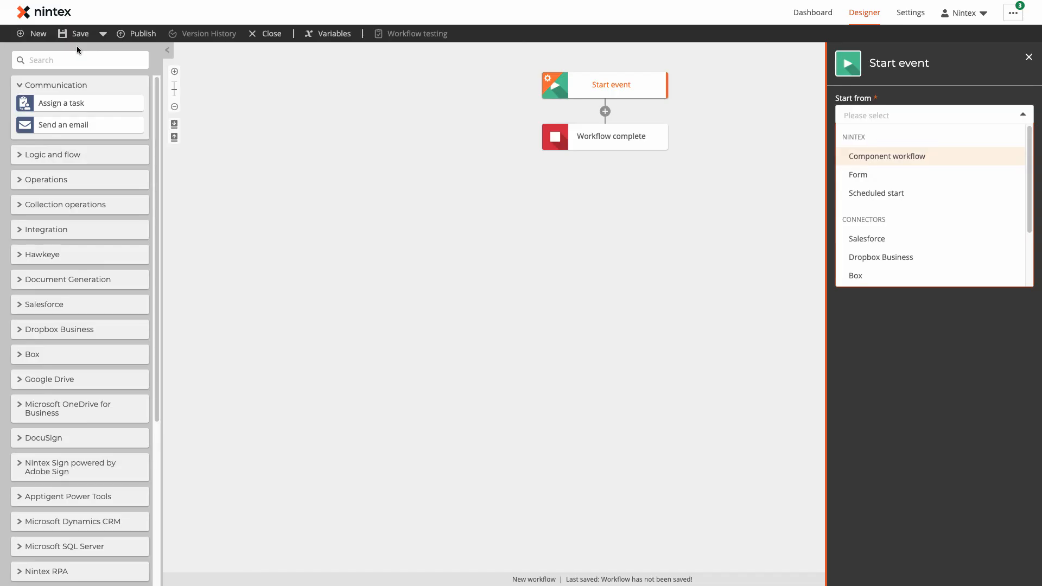
left_click_drag(156, 210, 148, 292)
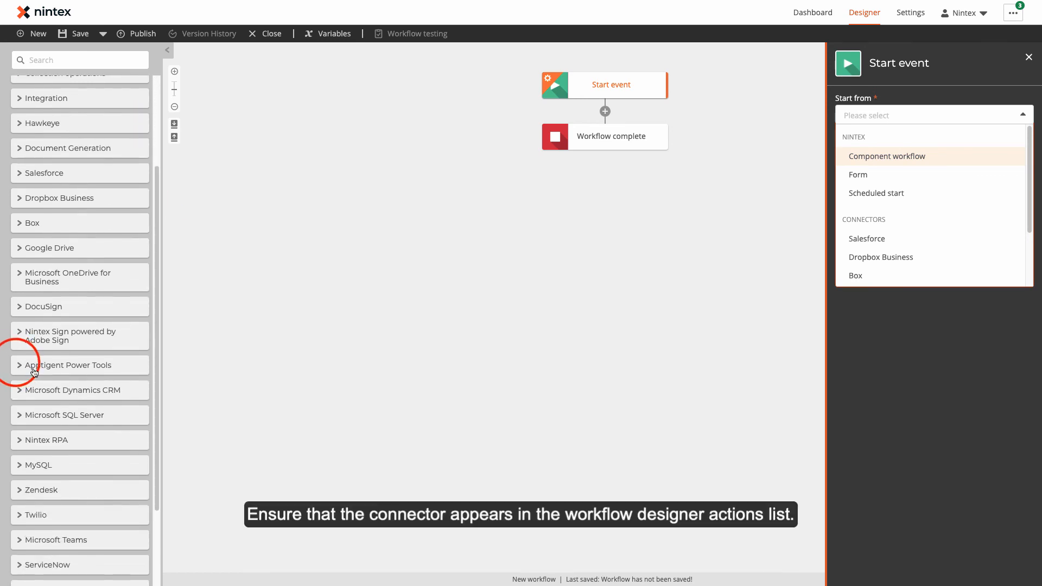
left_click(16, 366)
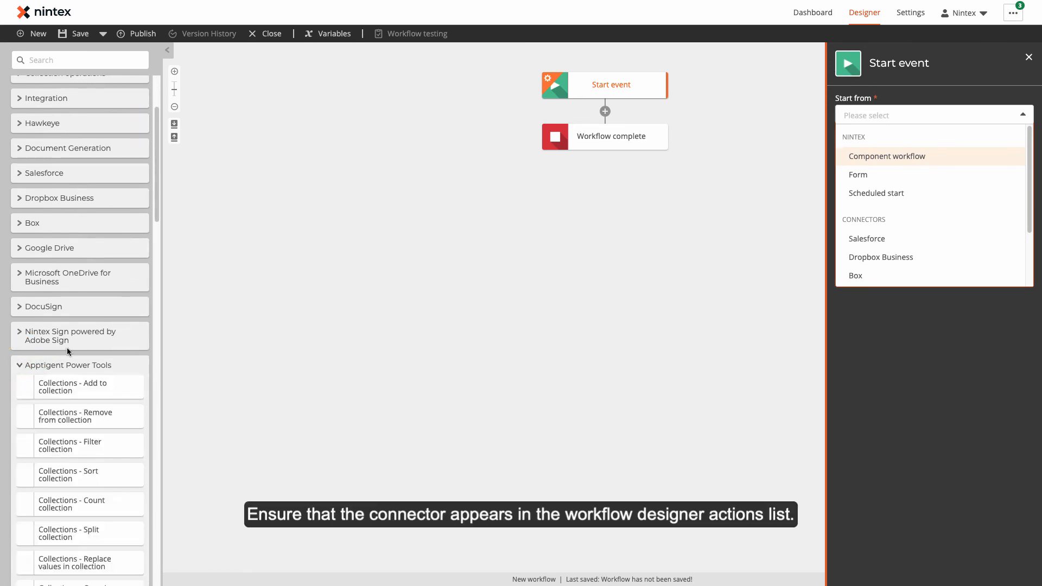
Add the Text - Compare strings action between Start event and Workflow complete, and open its configuration
left_click_drag(156, 197, 173, 448)
left_click_drag(88, 262, 612, 114)
left_click(598, 132)
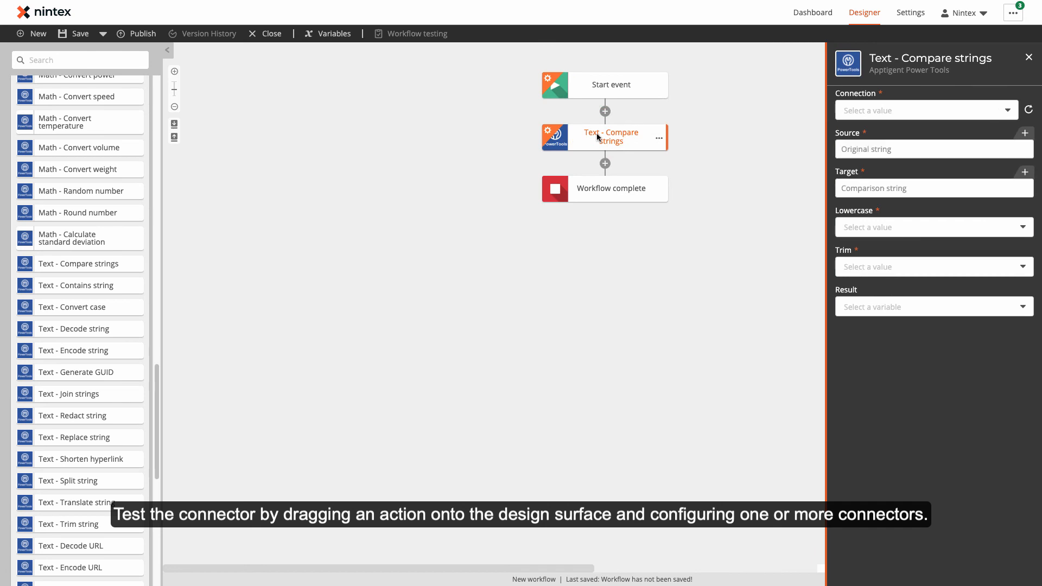